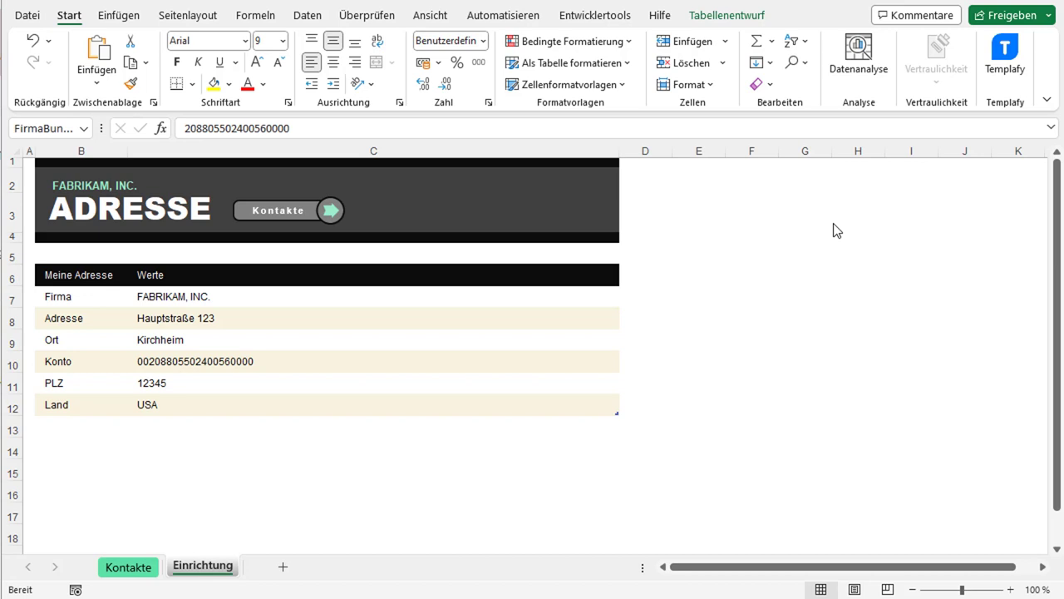
Step: Inspect the Konto account number cell, its label and its custom number format
click(241, 366)
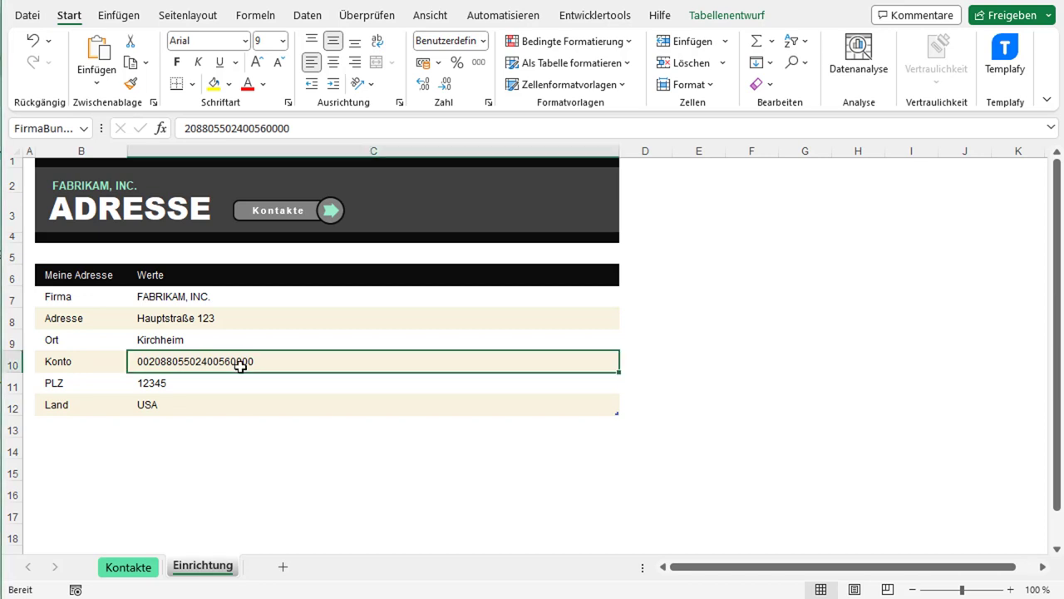
click(102, 363)
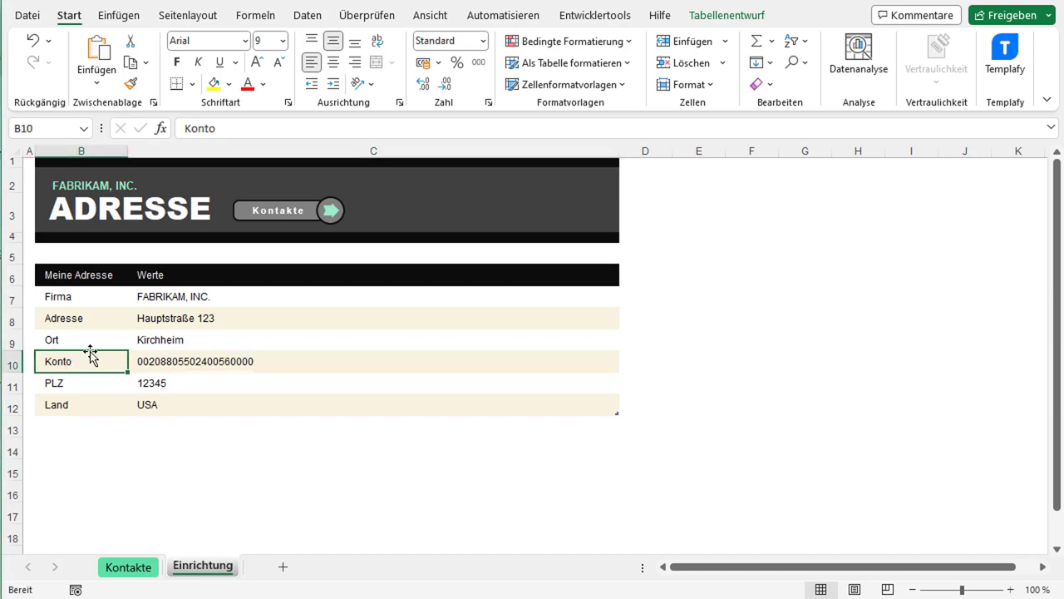
click(150, 362)
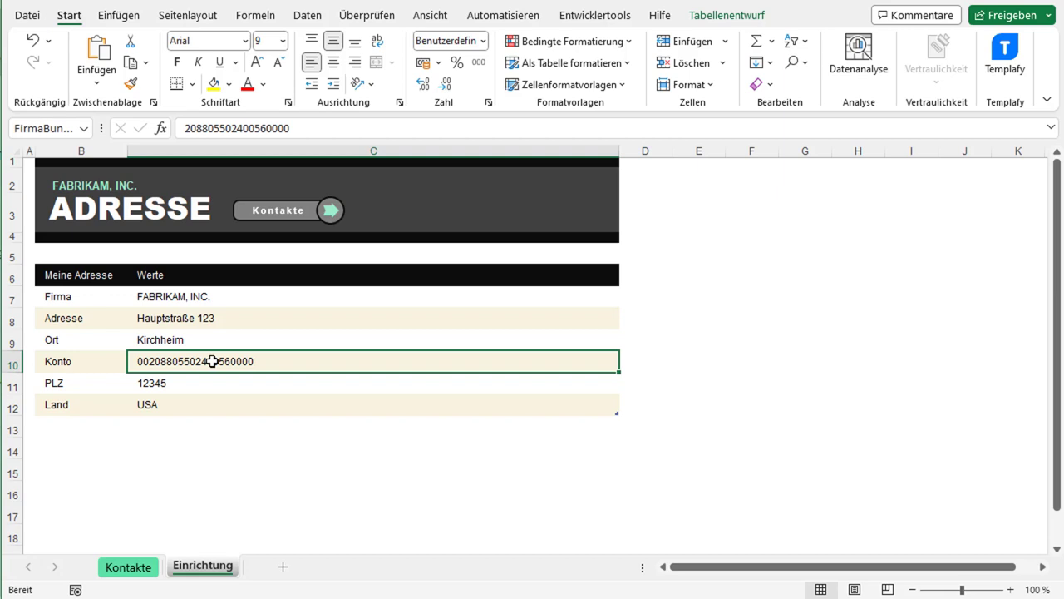
Step: On the Kontakte sheet, select the PLZ postcodes in R7 to R14
click(133, 566)
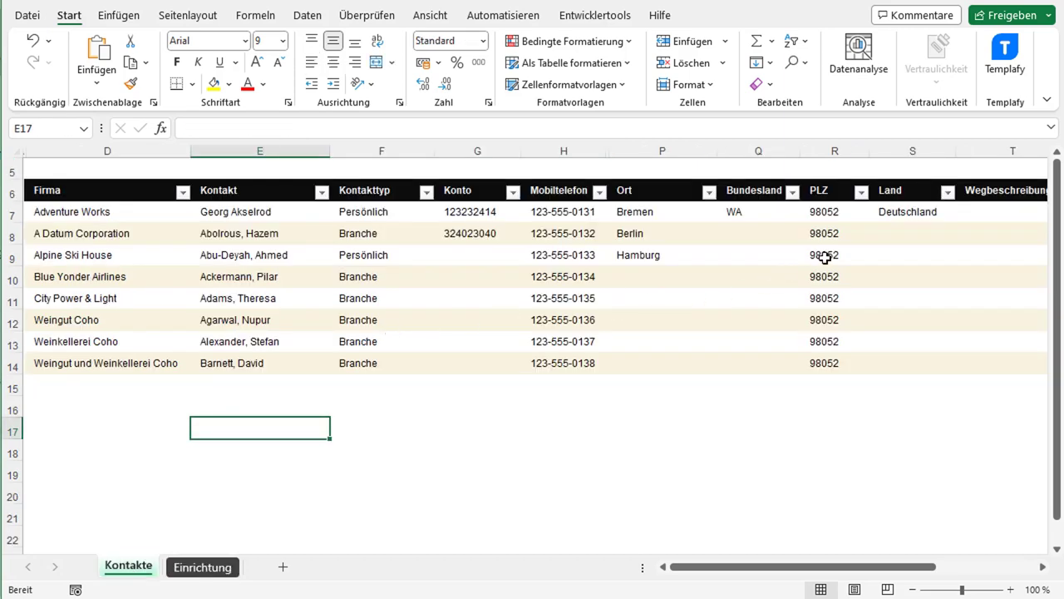
click(834, 215)
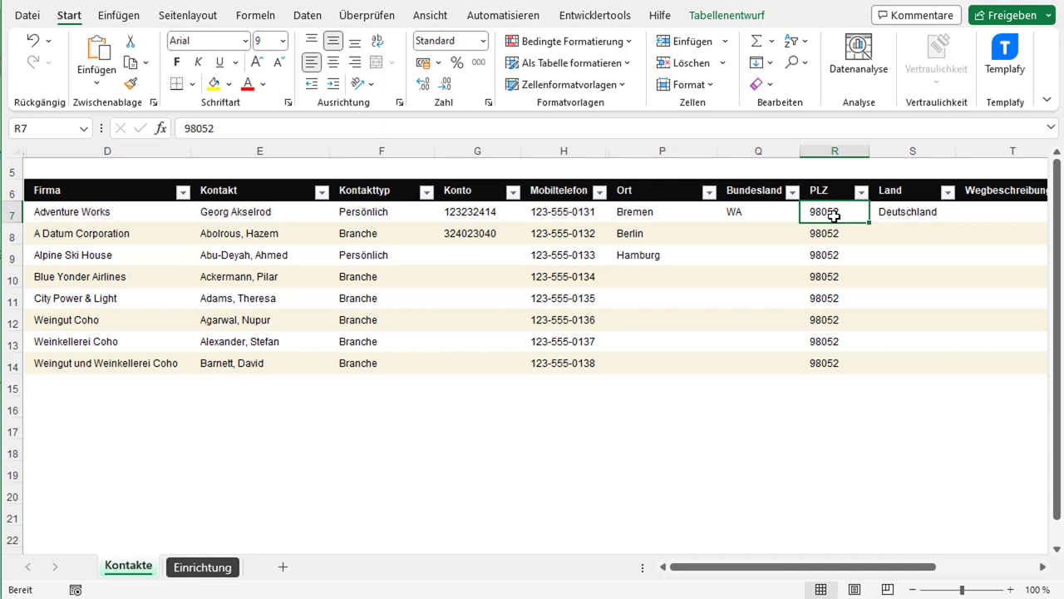
drag(834, 216, 829, 364)
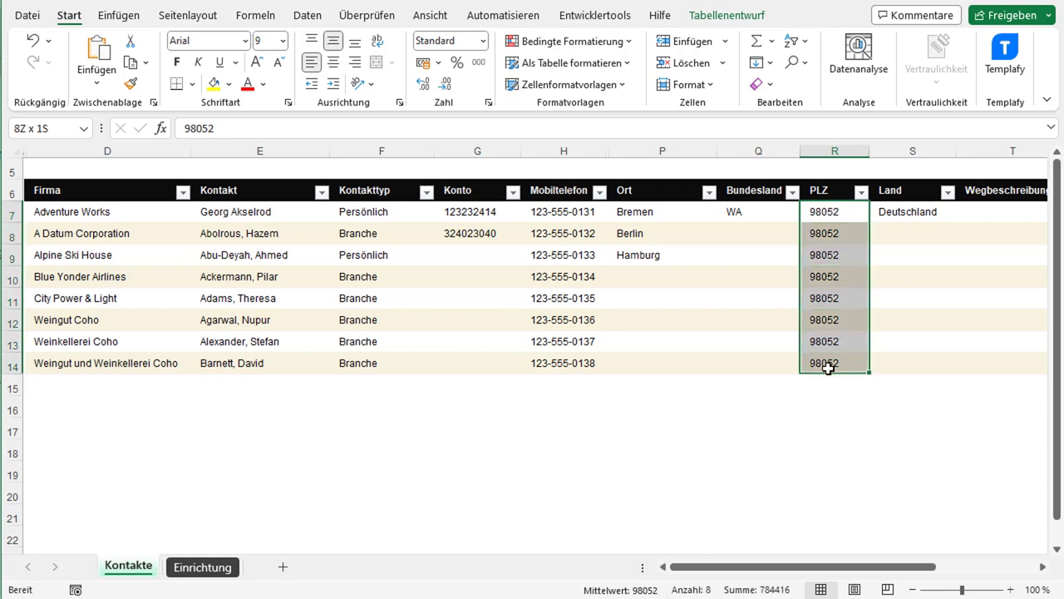
Step: Open Zellen formatieren for the PLZ values, choose Sonderformat, and scroll the Gebietsschema list toward Deutsch
right_click(830, 216)
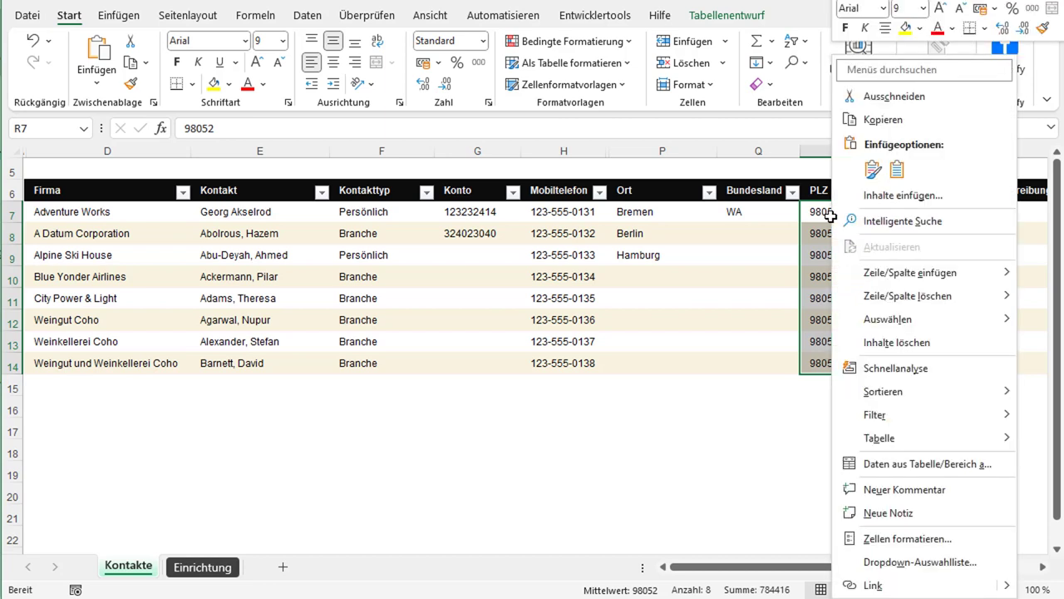
click(893, 540)
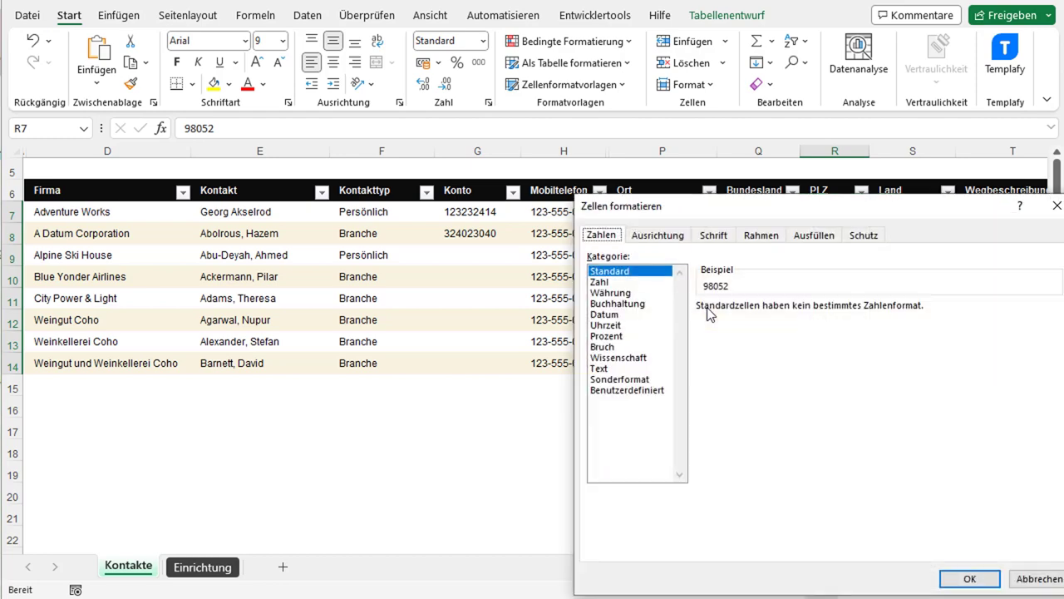
drag(698, 217, 379, 91)
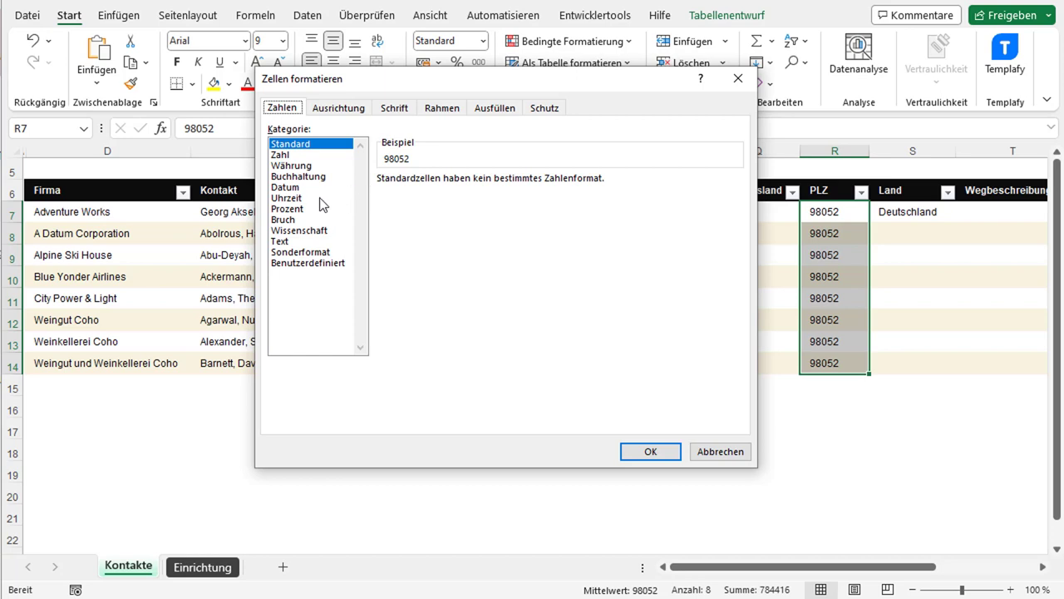
click(310, 254)
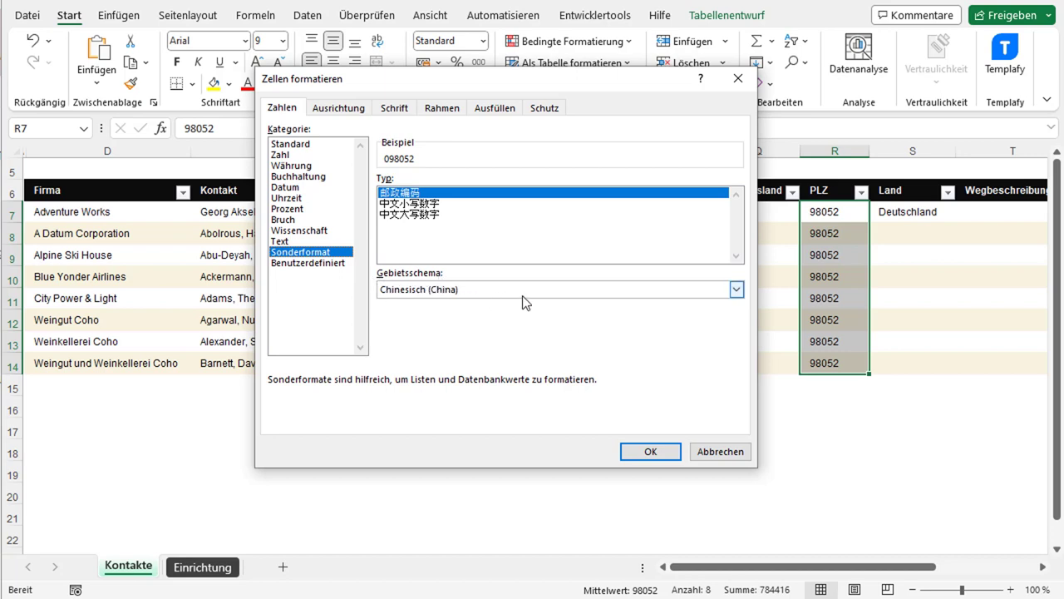
click(735, 291)
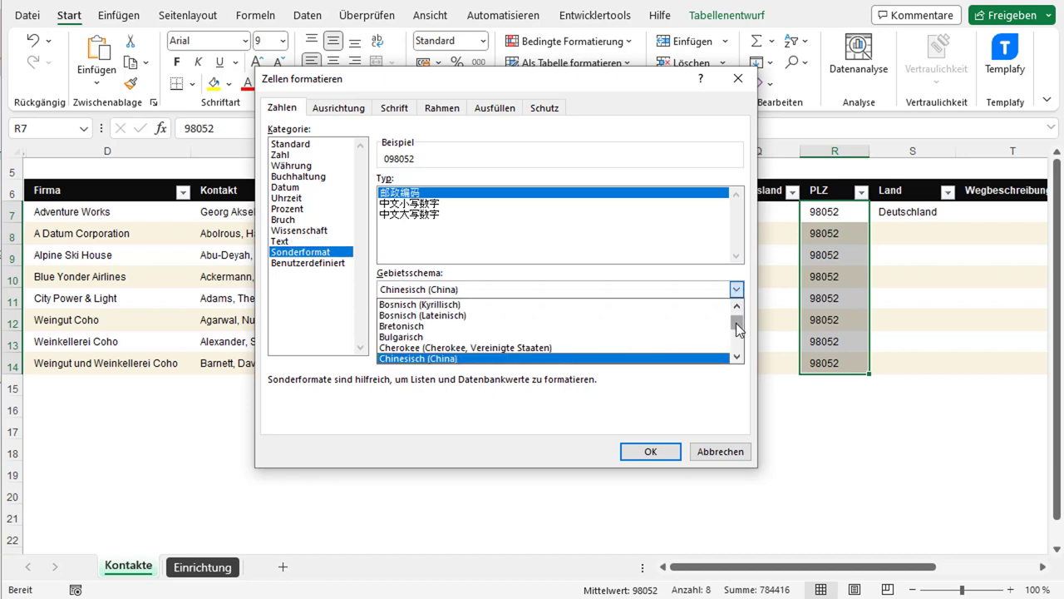
scroll(737, 356, down, 1)
scroll(737, 356, down, 1)
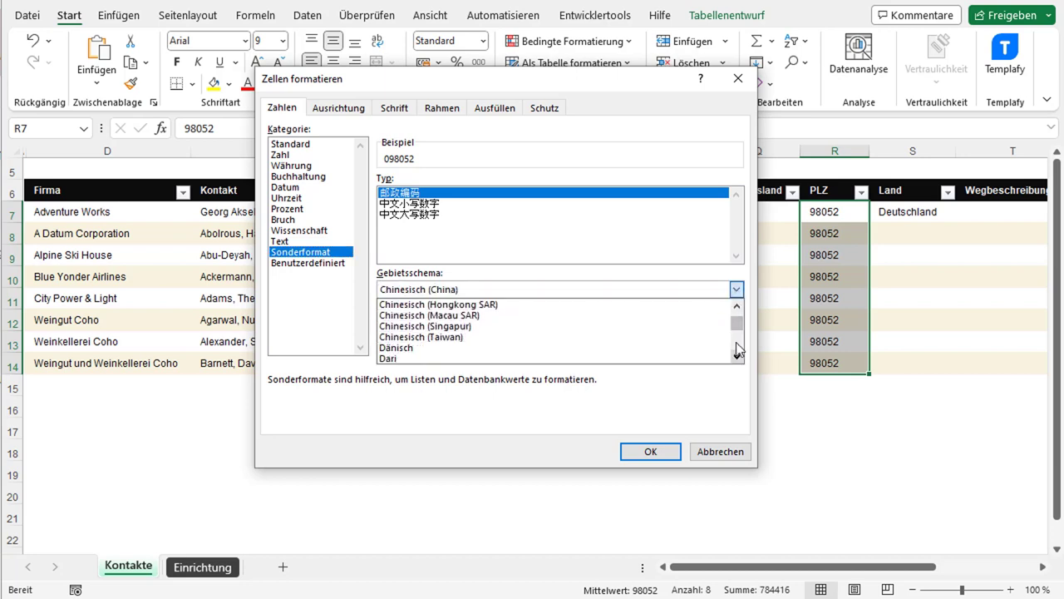
scroll(653, 337, down, 1)
scroll(532, 341, down, 1)
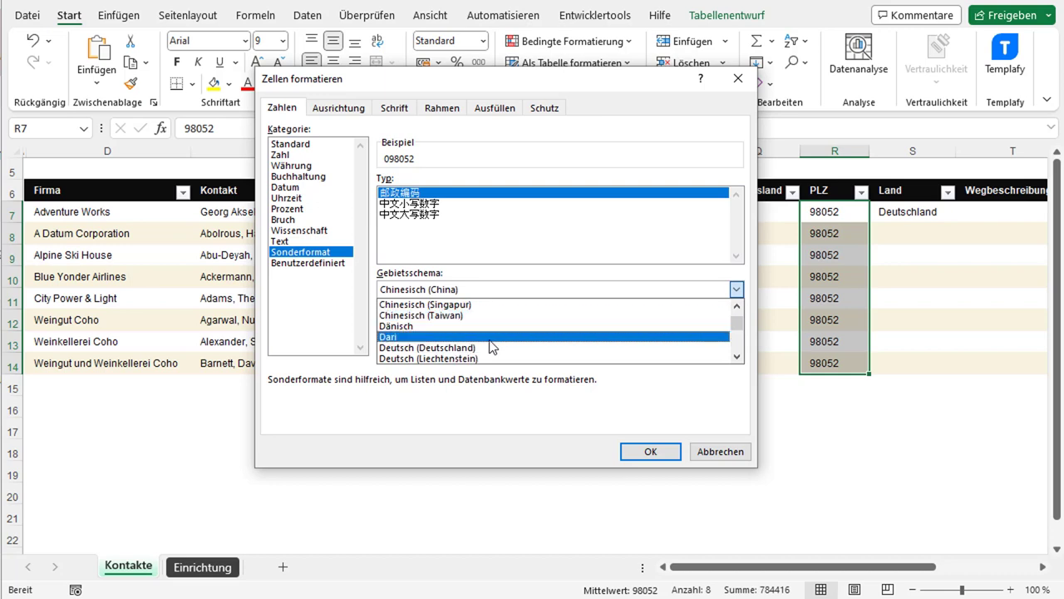
Step: Apply the Deutsch (Deutschland) Postleitzahl format so all eight postcodes display as D-98052
click(433, 336)
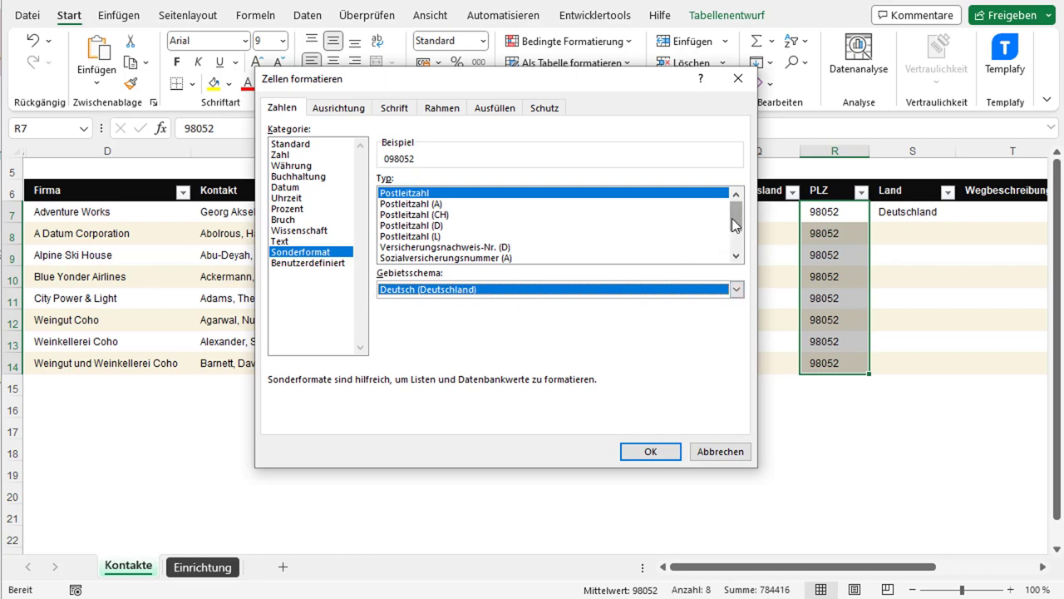
click(436, 226)
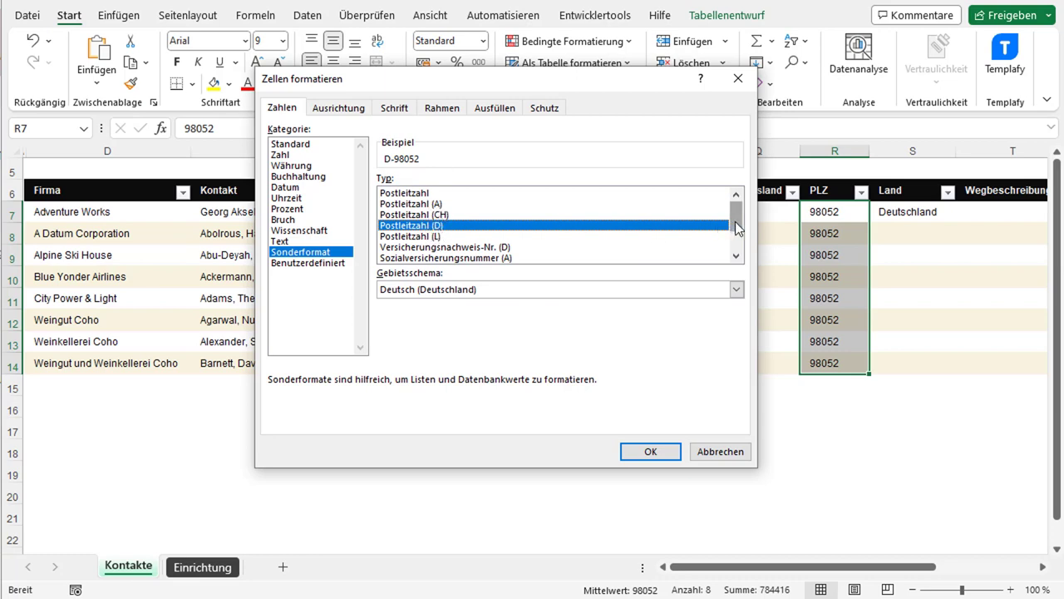
drag(735, 228, 738, 238)
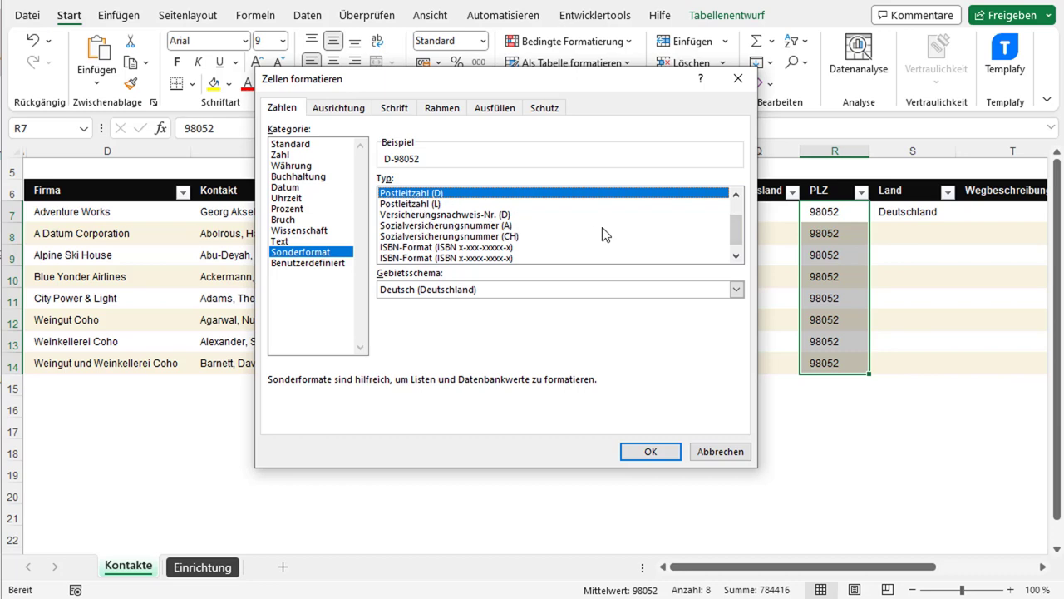
drag(737, 229, 739, 219)
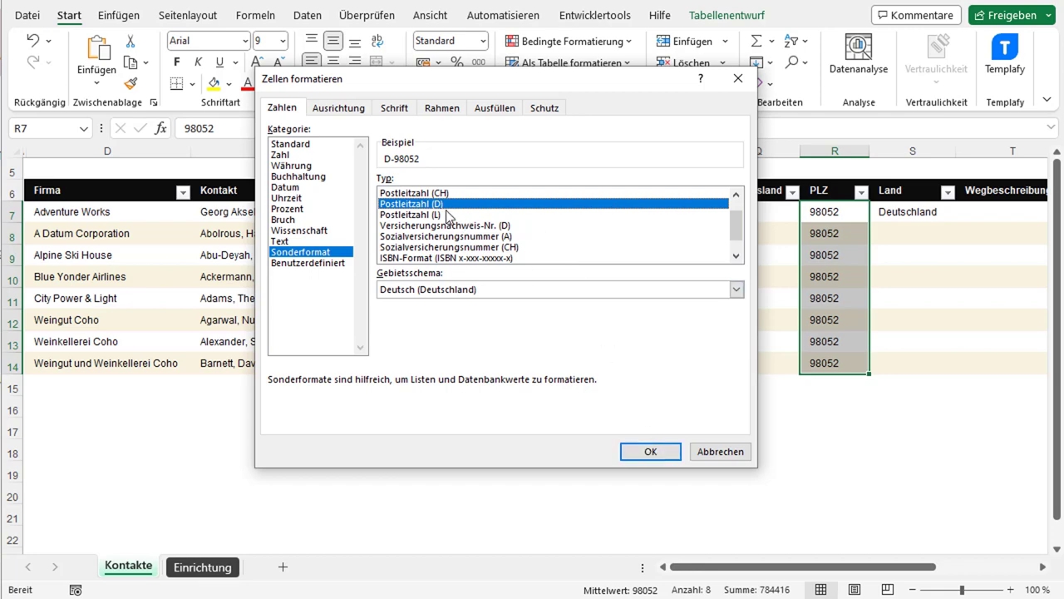
key(Return)
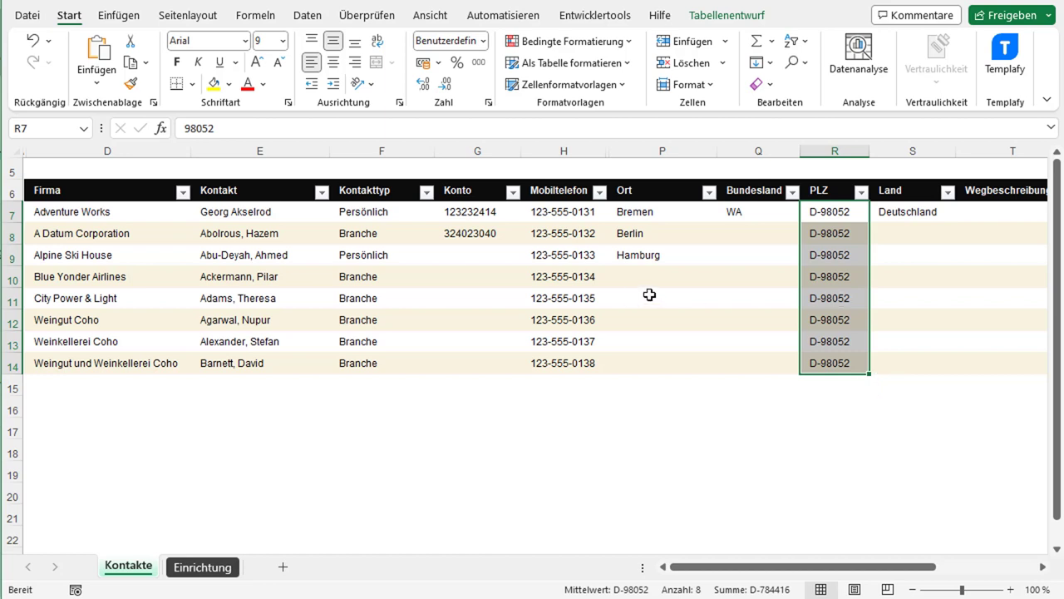
Step: Select the Konto account numbers in G7:G8 and bring up their context menu
click(482, 214)
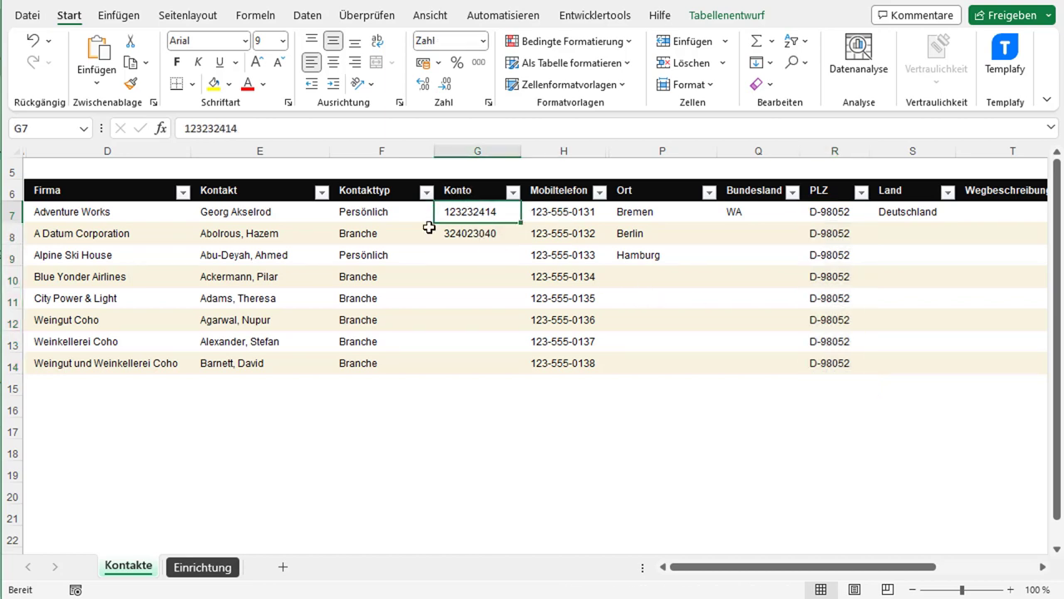
click(478, 233)
mouse_move(477, 211)
mouse_down()
mouse_move(473, 247)
mouse_move(471, 214)
mouse_up()
click(472, 234)
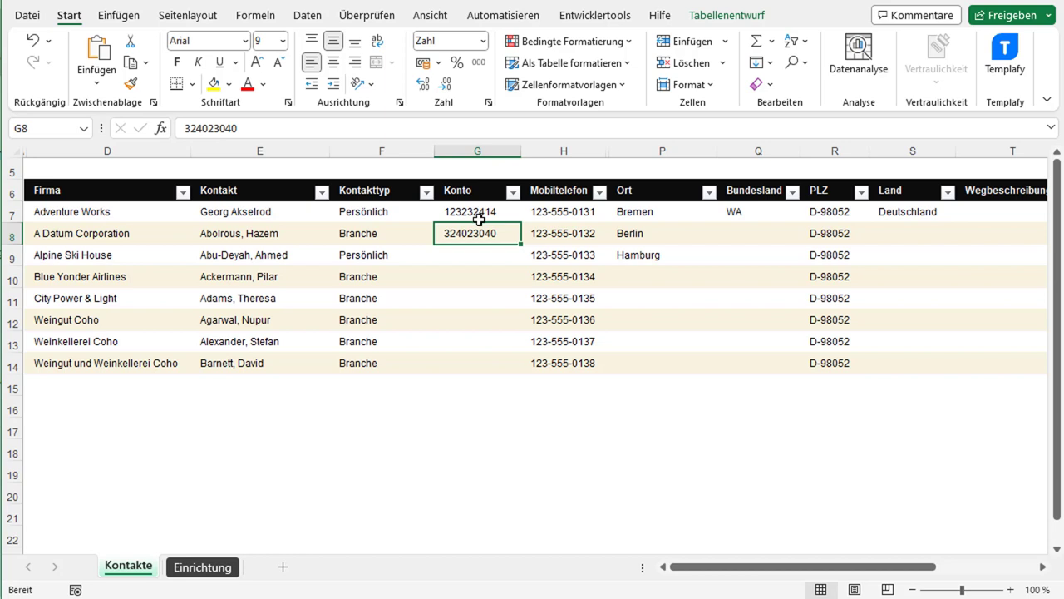
drag(478, 211, 489, 237)
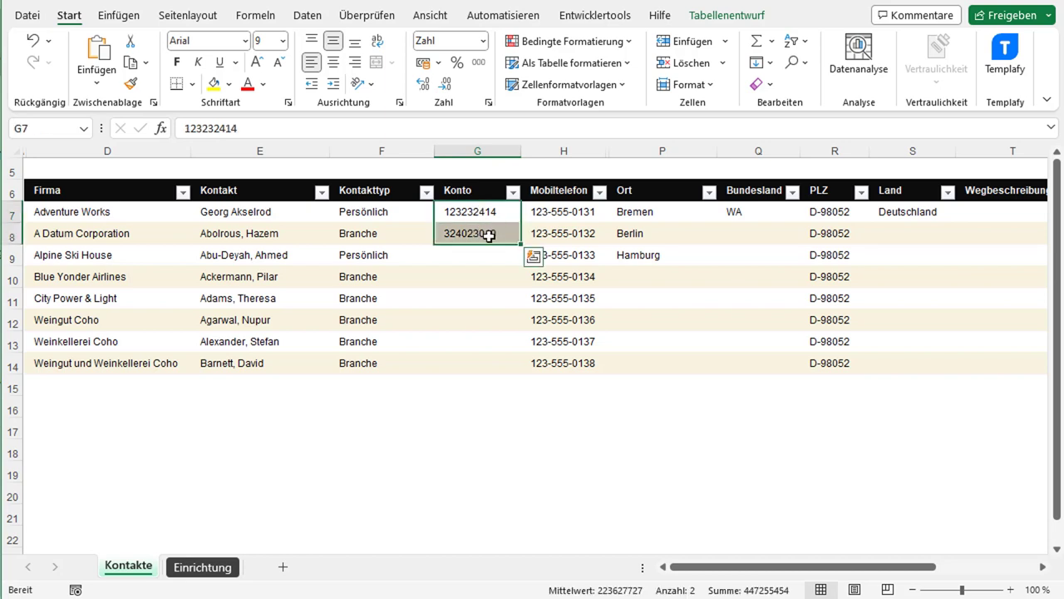
right_click(489, 236)
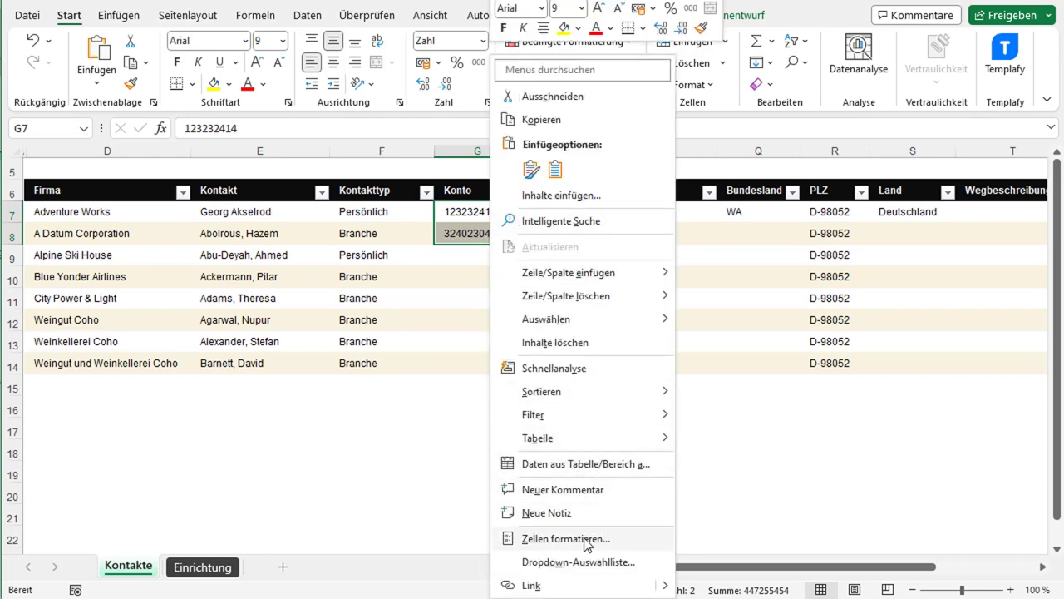
click(587, 540)
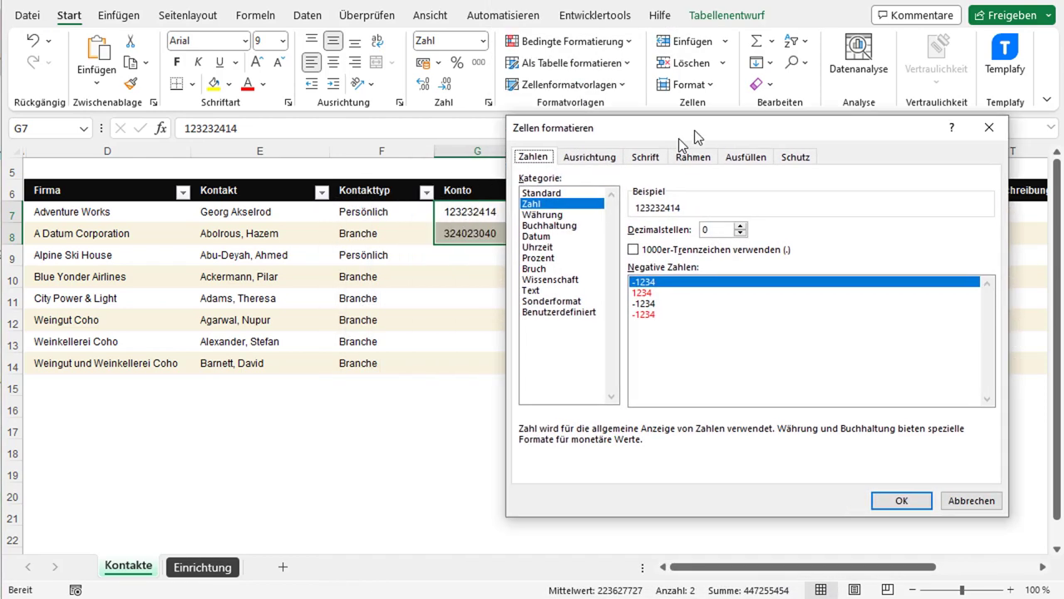
drag(679, 138, 718, 107)
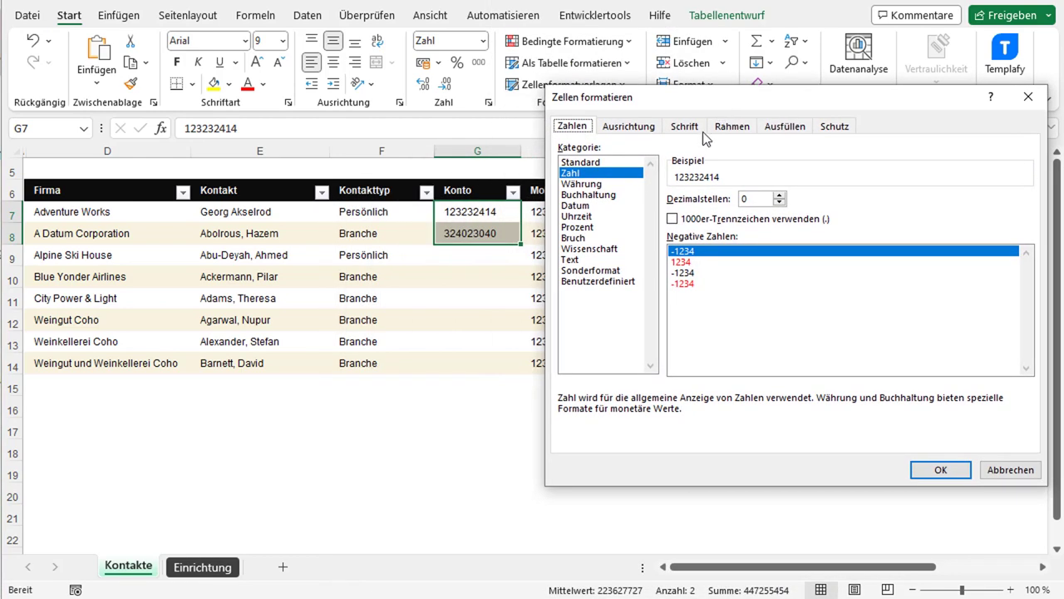
click(602, 282)
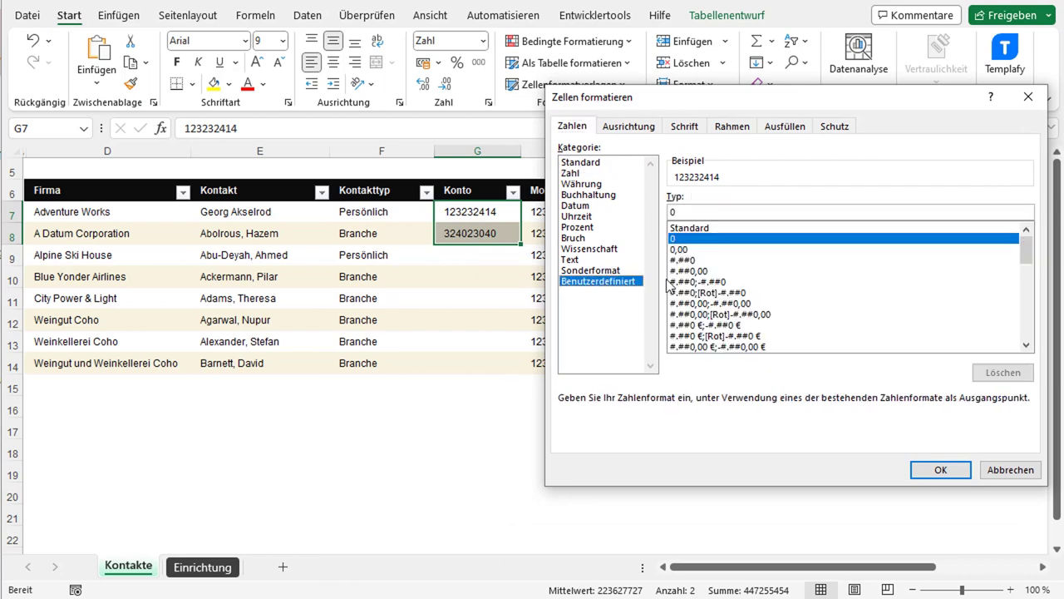
click(711, 212)
text(00)
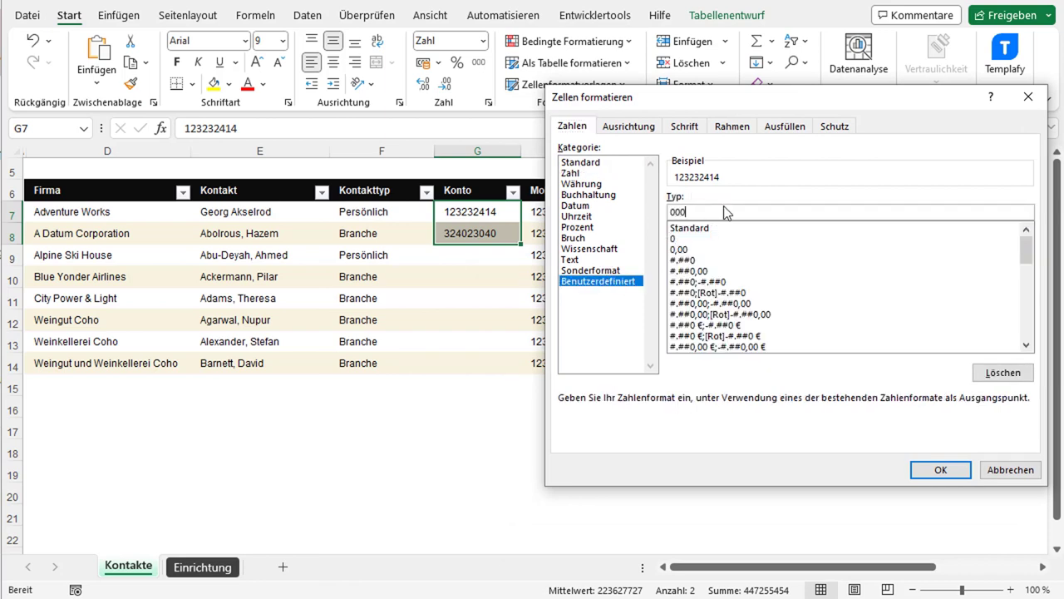
text(00)
key(Home)
text(00000)
text(00000)
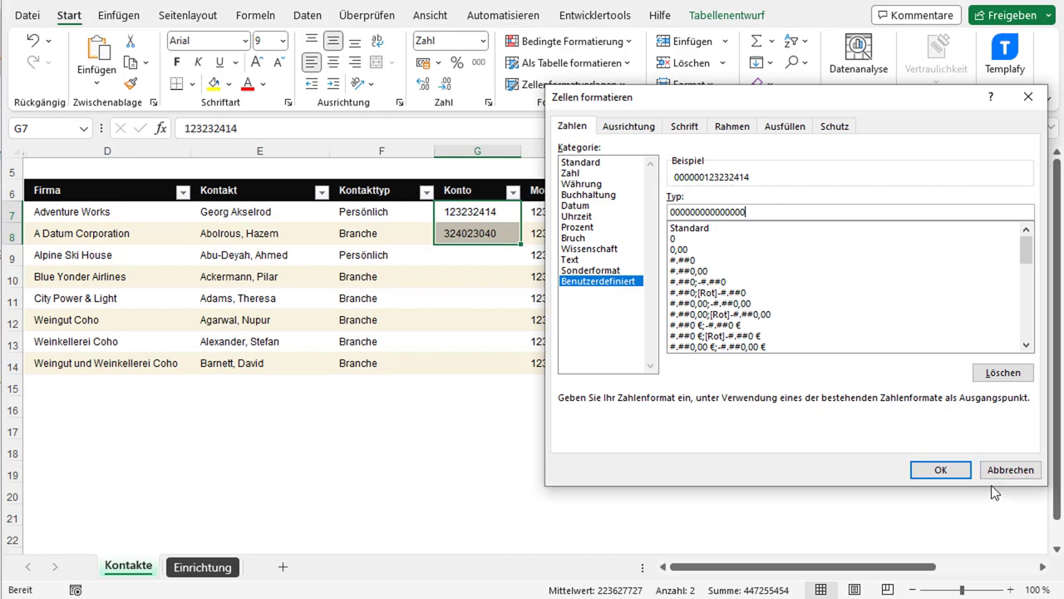
click(949, 471)
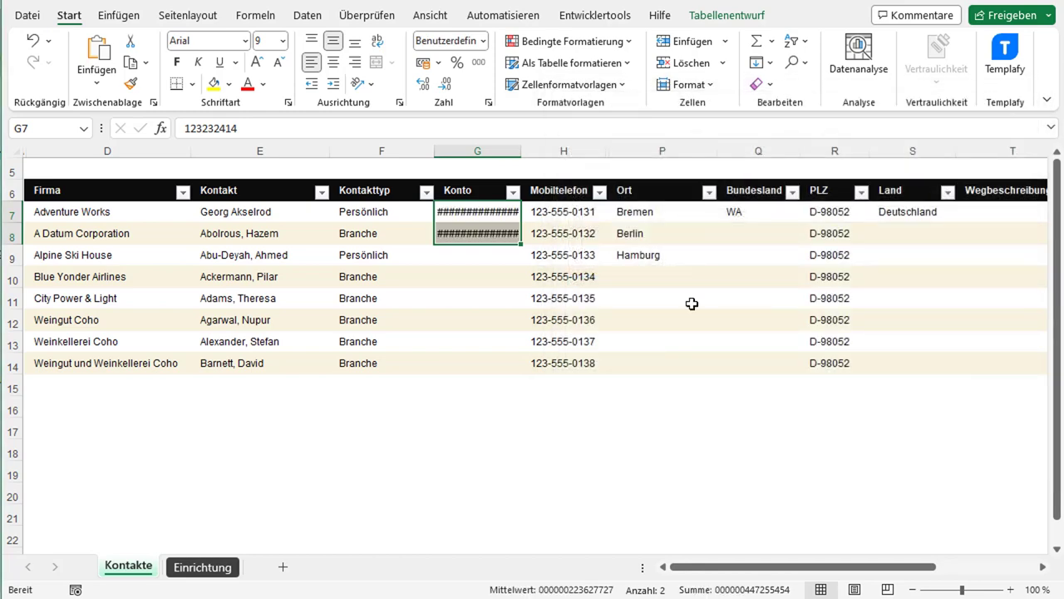
Step: Widen column G, then check the 15-digit padded account numbers in G7 and G8
drag(523, 151, 552, 153)
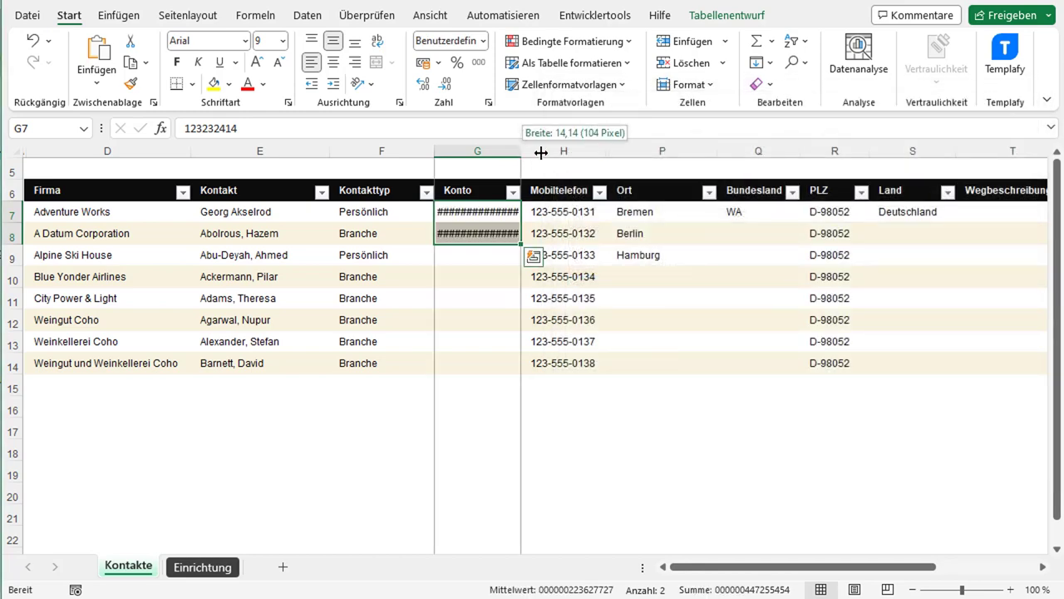
click(510, 237)
drag(517, 209, 520, 230)
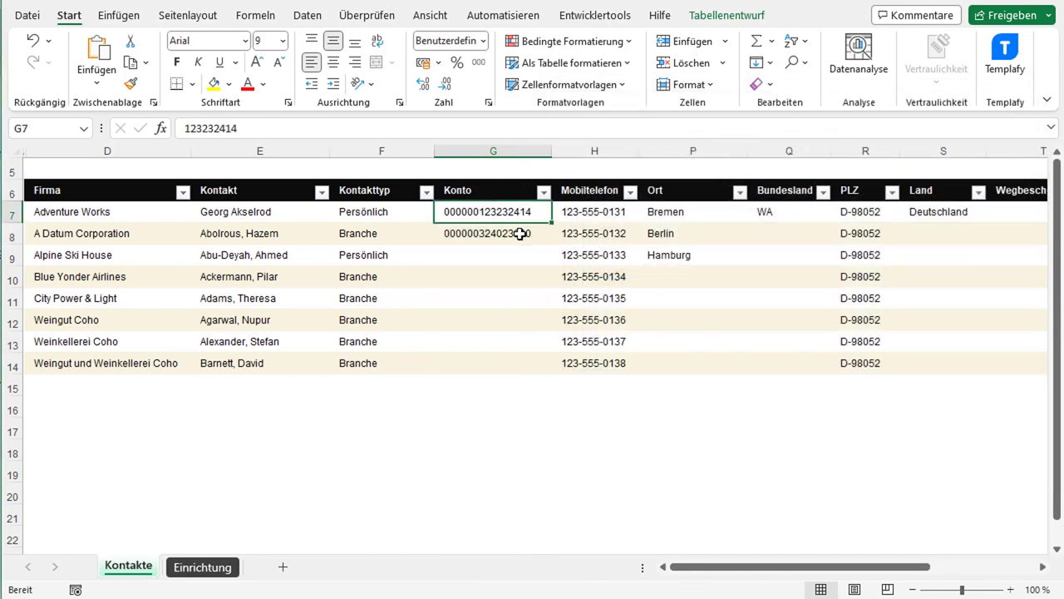
click(513, 242)
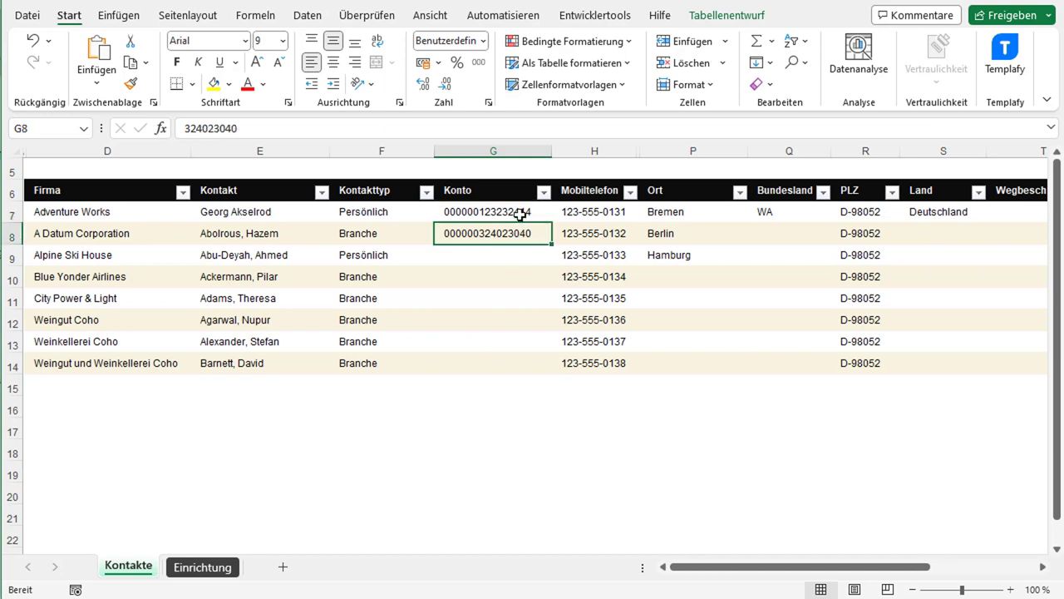
click(521, 213)
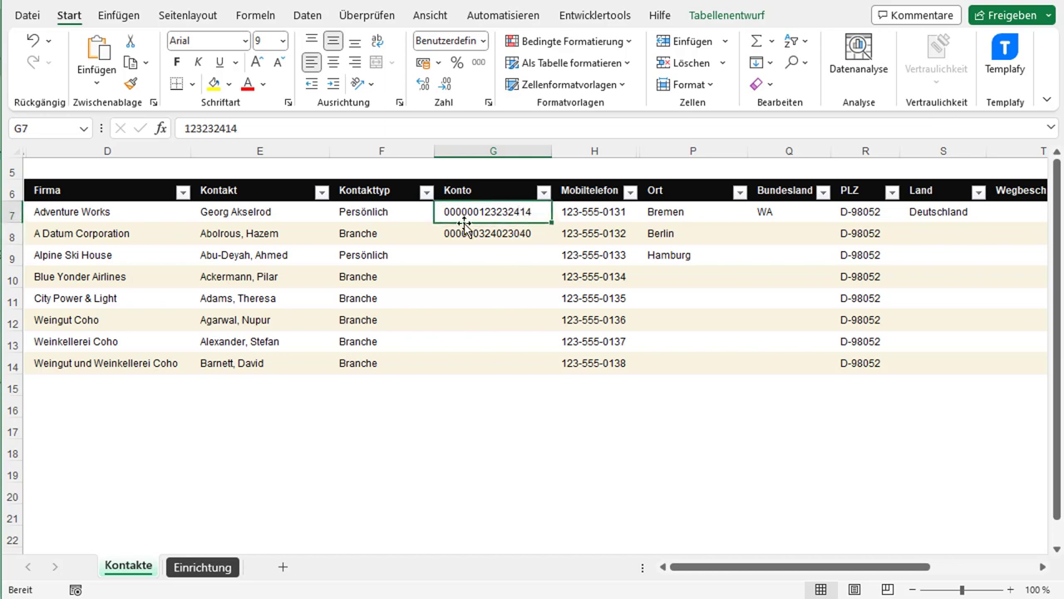